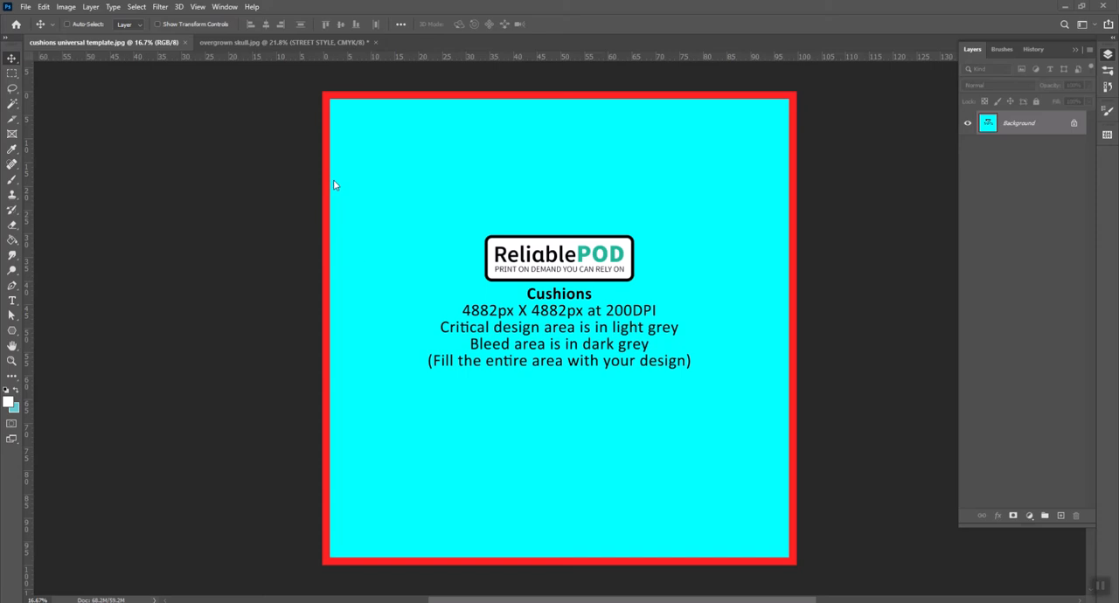
Select the entire canvas of the overgrown skull.jpg document and copy the STREET STYLE artwork
click(237, 42)
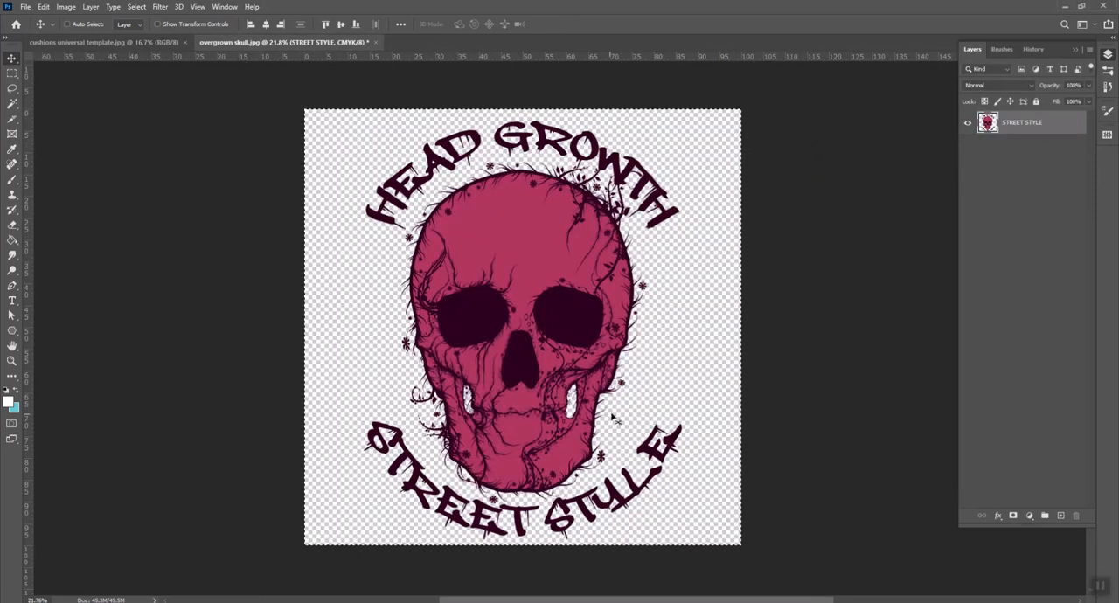
key(m)
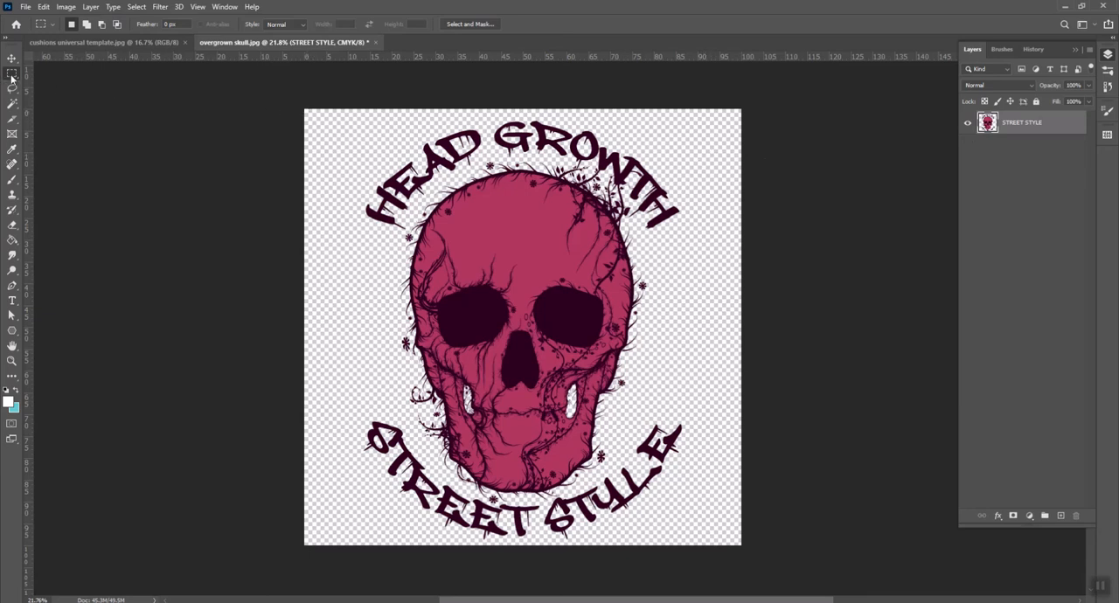
drag(305, 110, 789, 568)
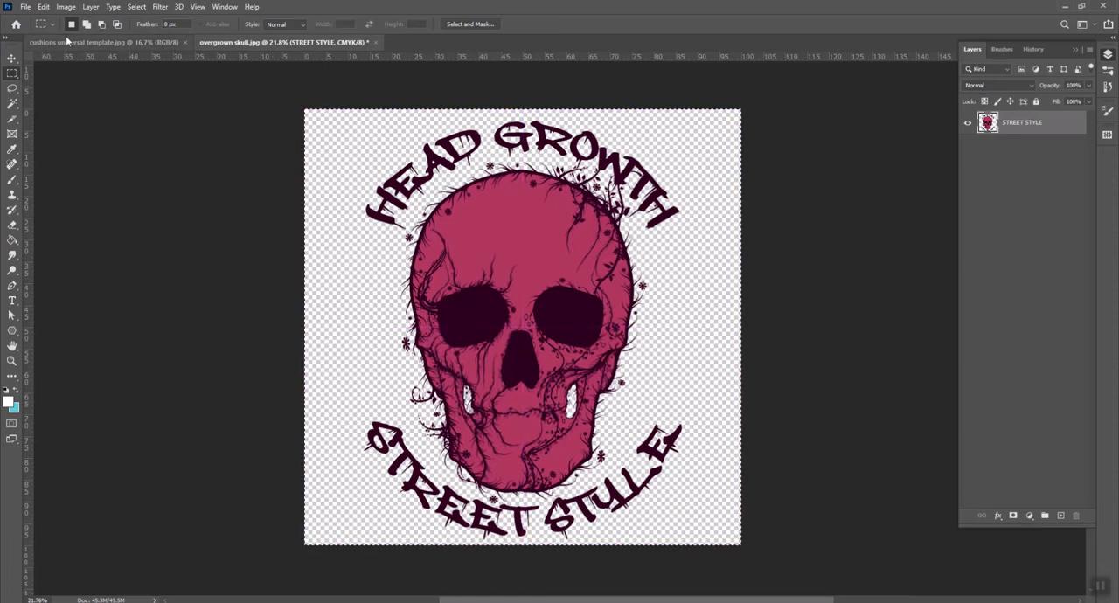
click(44, 8)
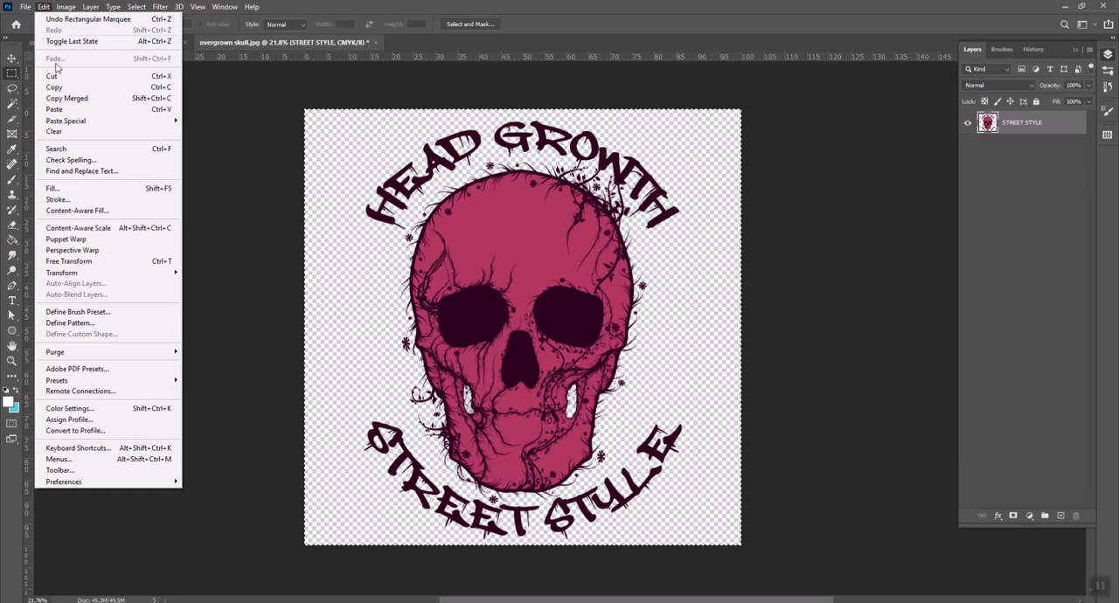
click(96, 89)
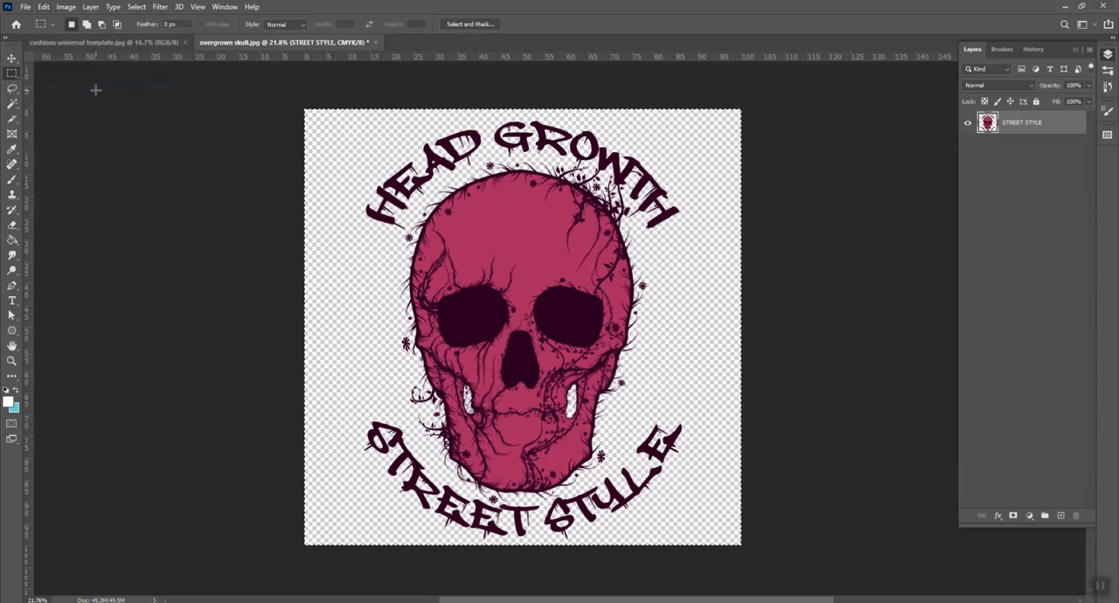
Paste the skull artwork into the cushions universal template document and shift it slightly on the canvas
click(117, 42)
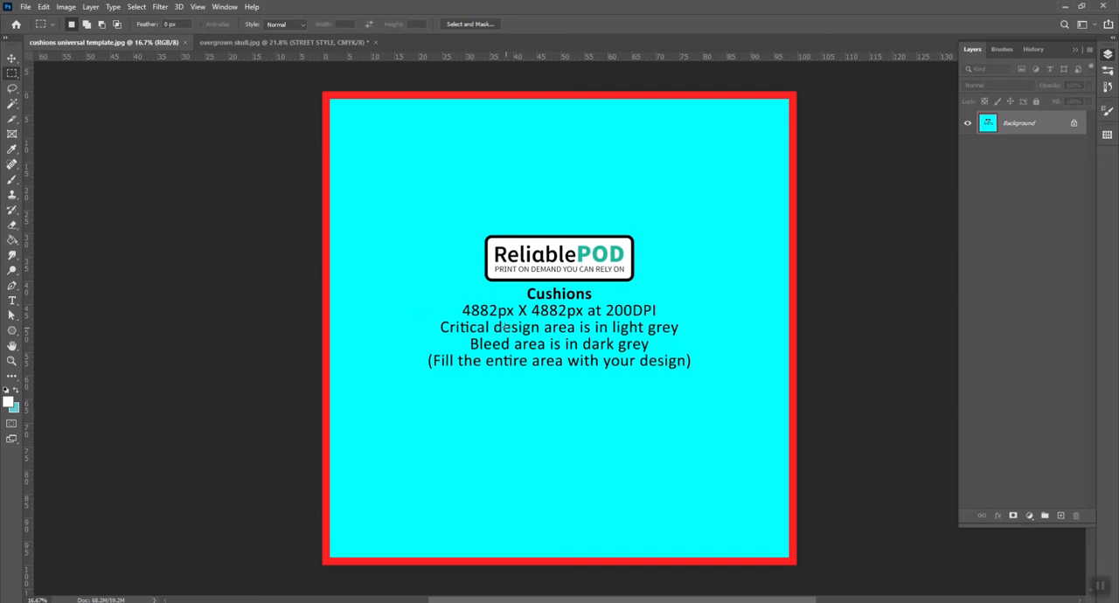
click(43, 7)
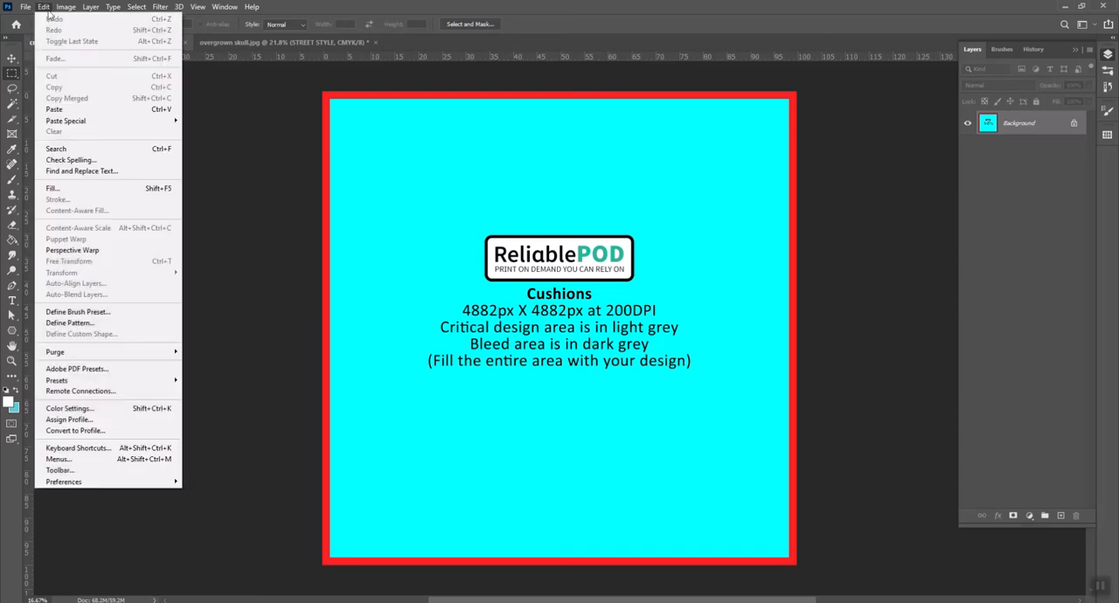
click(80, 109)
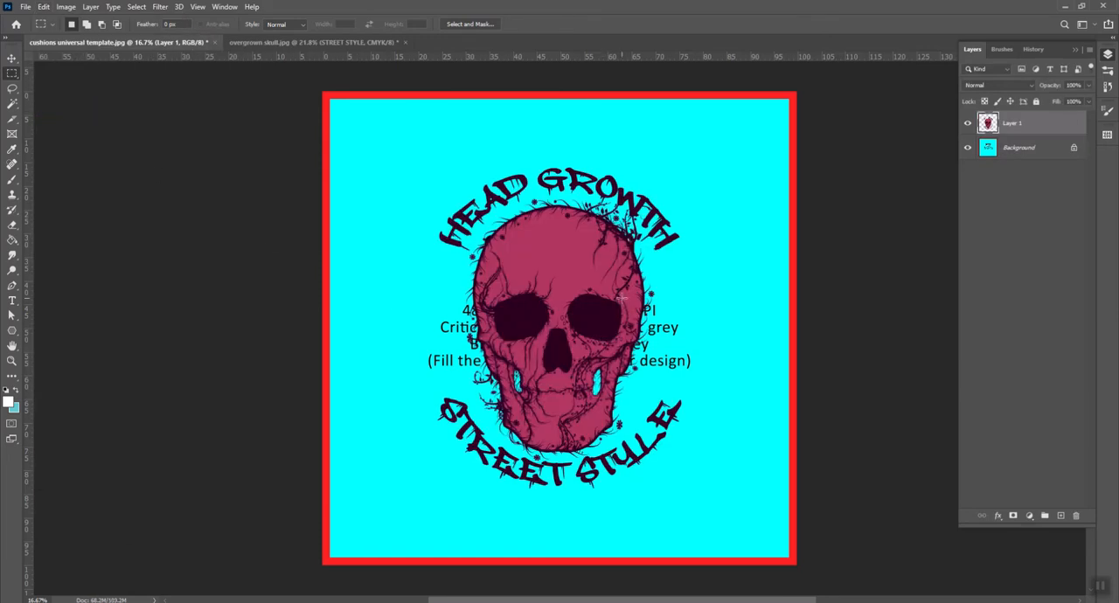
click(12, 58)
mouse_move(584, 320)
mouse_down()
mouse_move(593, 284)
mouse_move(601, 321)
mouse_move(438, 374)
mouse_move(624, 312)
mouse_move(579, 317)
mouse_move(590, 329)
mouse_move(592, 317)
mouse_move(586, 337)
mouse_move(591, 304)
mouse_move(577, 348)
mouse_move(575, 334)
mouse_up()
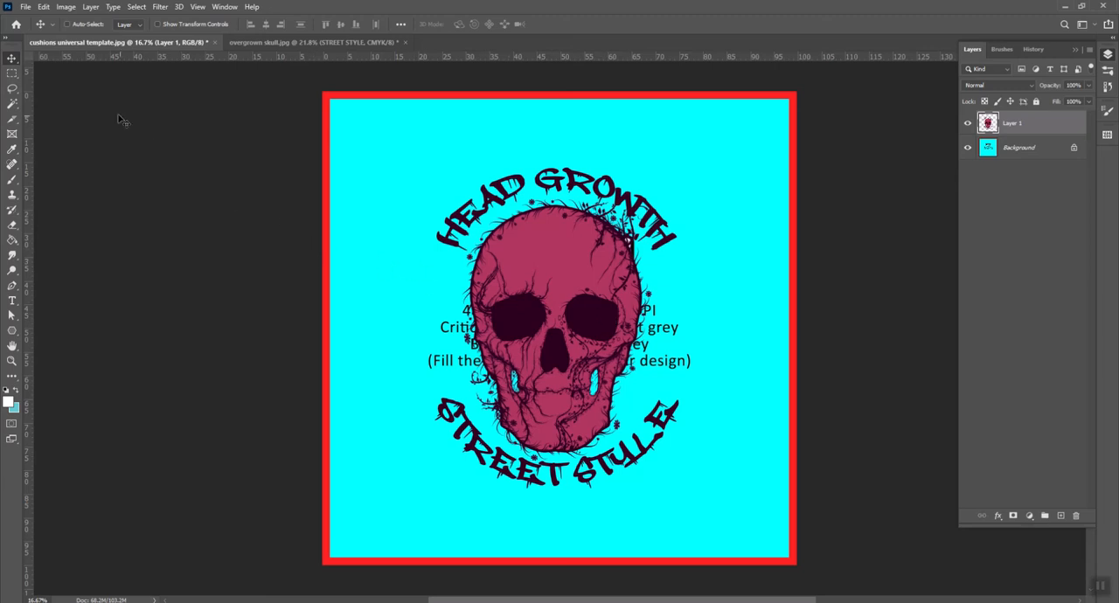
Enlarge the pasted skull artwork proportionally to about 130% with Free Transform, positioning it in the middle of the cyan area
click(43, 7)
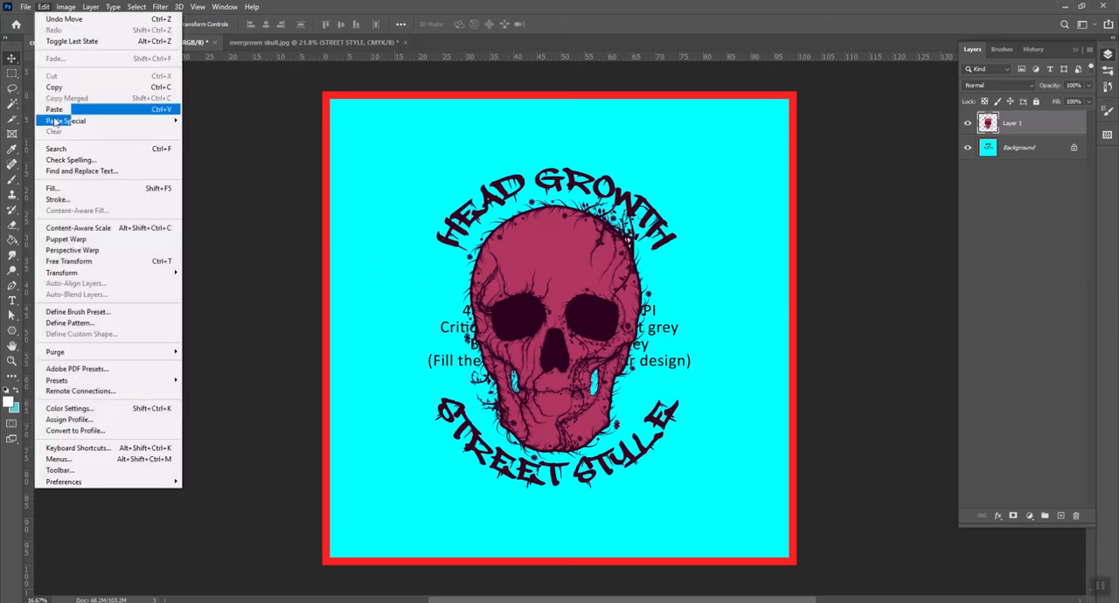
click(85, 262)
drag(556, 327, 529, 366)
mouse_move(647, 211)
mouse_down()
mouse_move(762, 66)
mouse_move(542, 375)
mouse_move(656, 219)
mouse_up()
drag(554, 332, 555, 245)
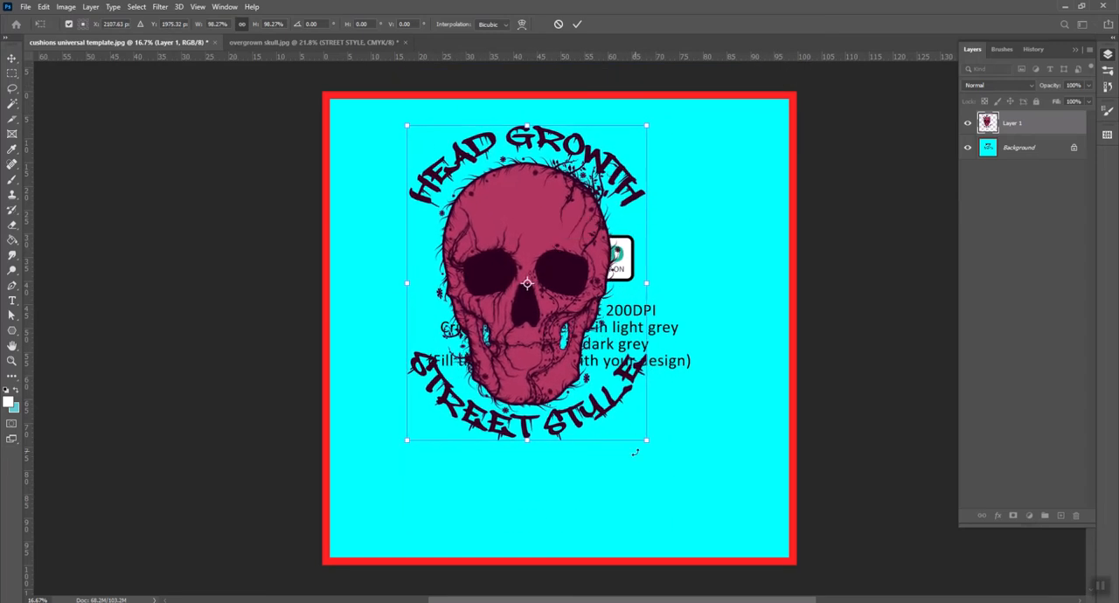
drag(647, 439, 735, 531)
drag(606, 413, 614, 410)
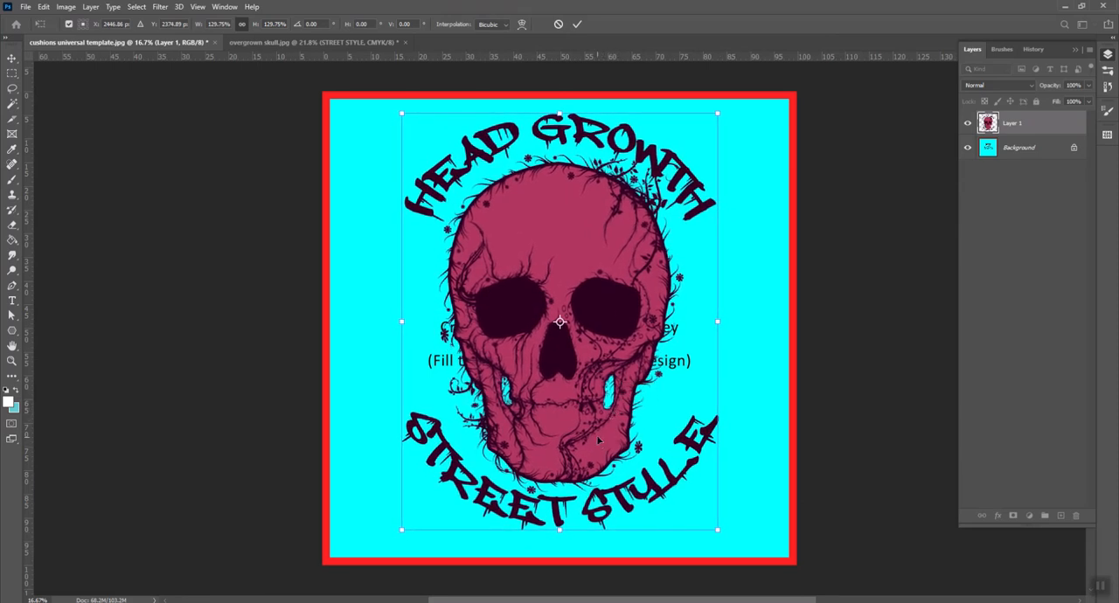
key(Return)
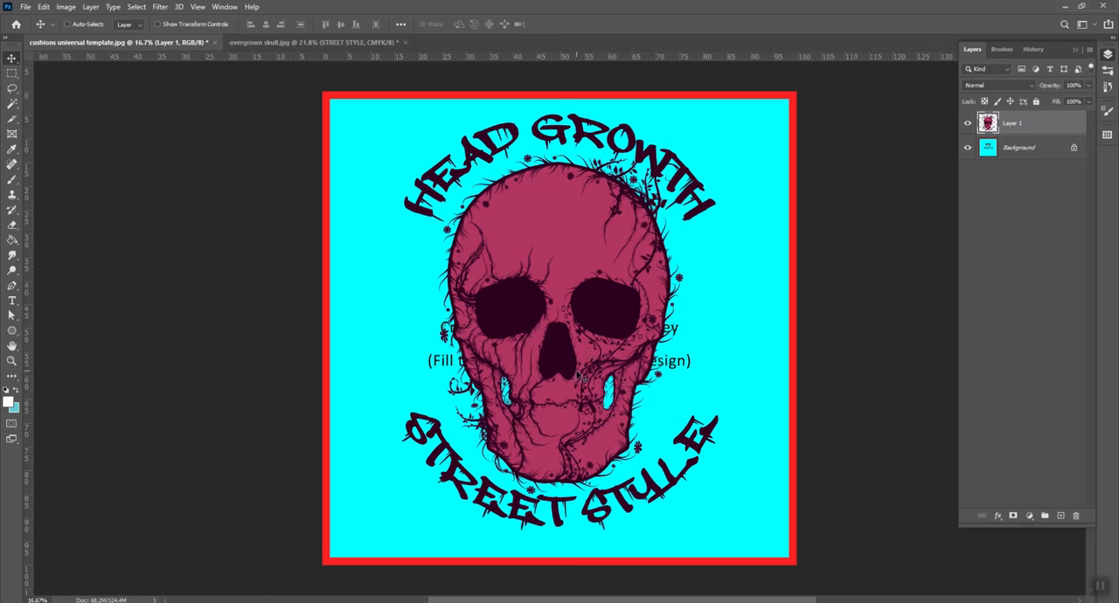
Align the skull layer to the horizontal and vertical centres of a full-canvas selection, and clear the selection
click(11, 74)
drag(321, 91, 862, 551)
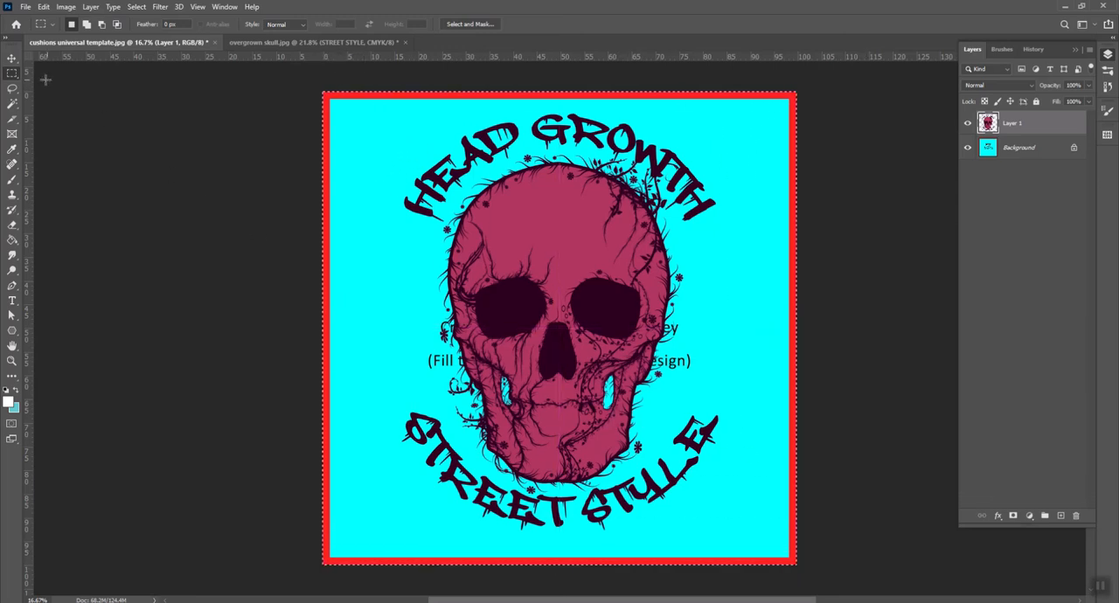
click(12, 59)
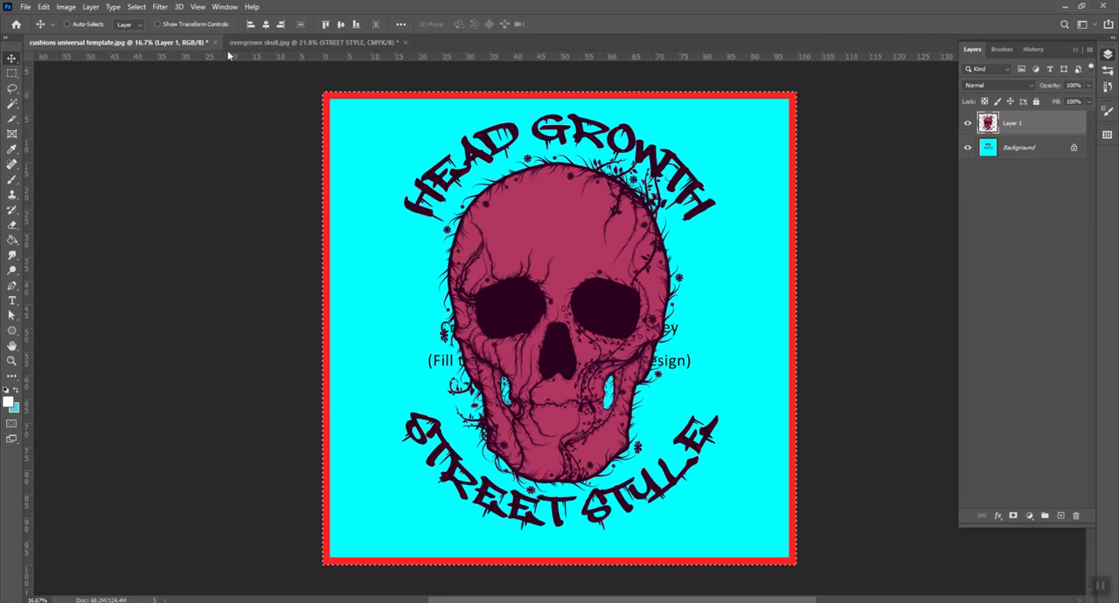
click(265, 30)
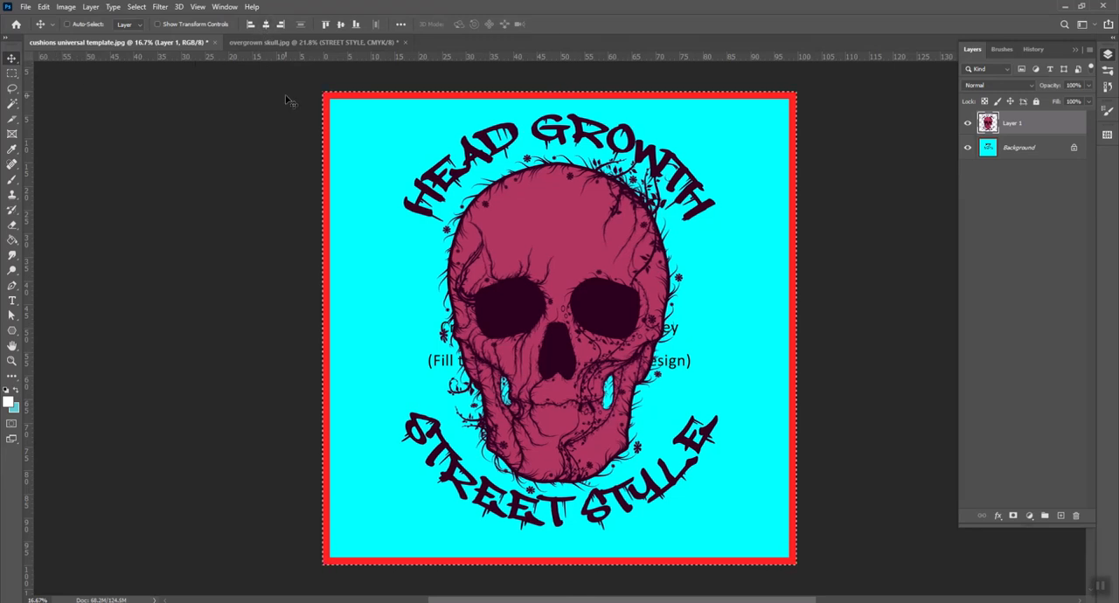
click(341, 24)
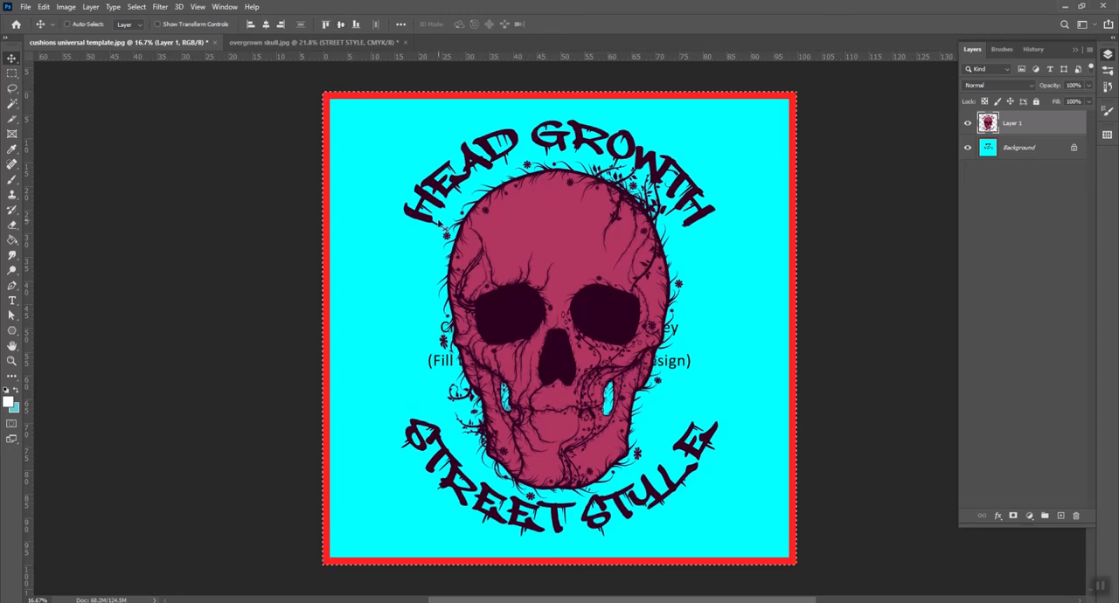
key(m)
key(ctrl+d)
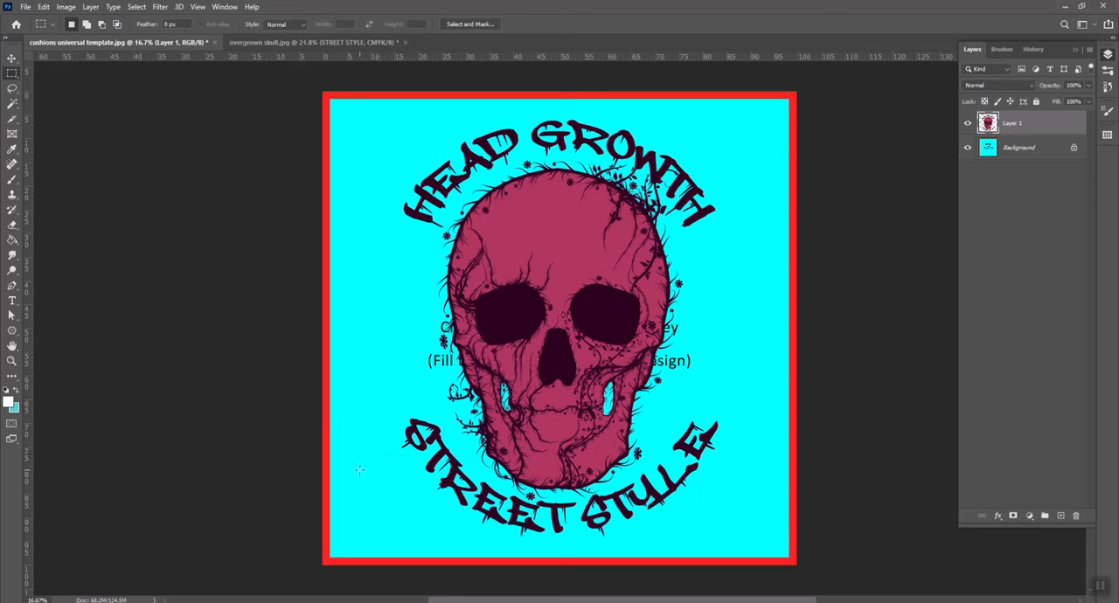
Add an empty layer directly above the Background and set the foreground colour to white (ffffff)
click(1016, 150)
click(1061, 517)
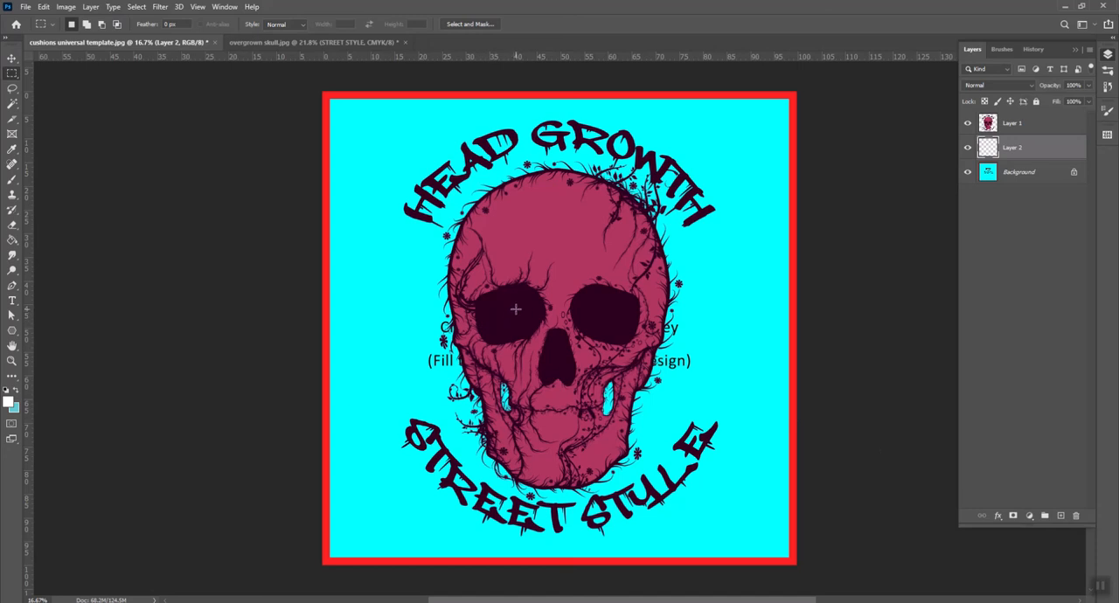
key(g)
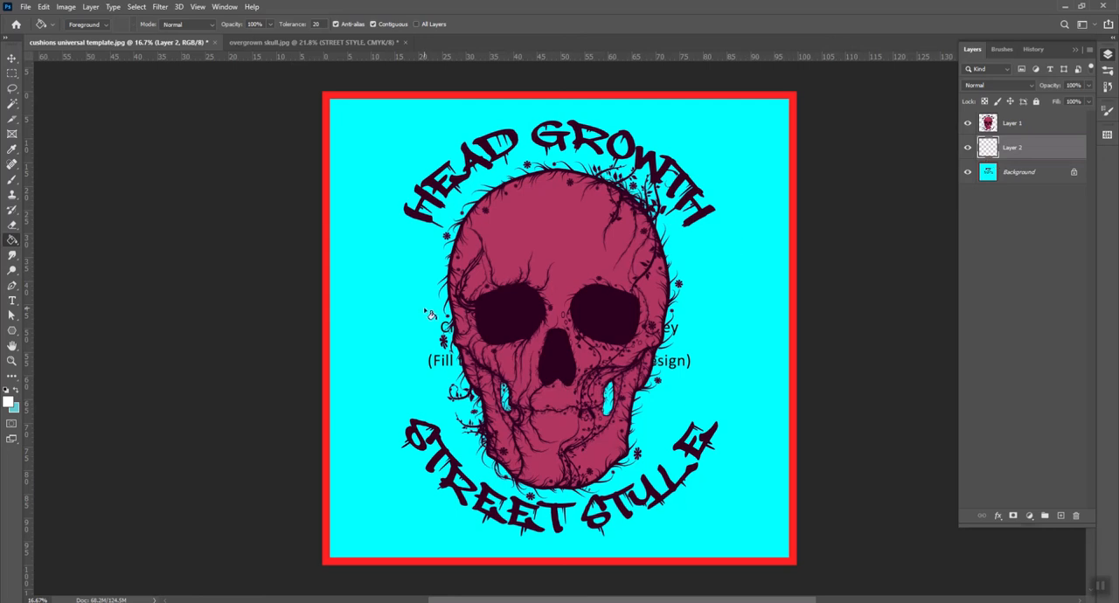
click(9, 401)
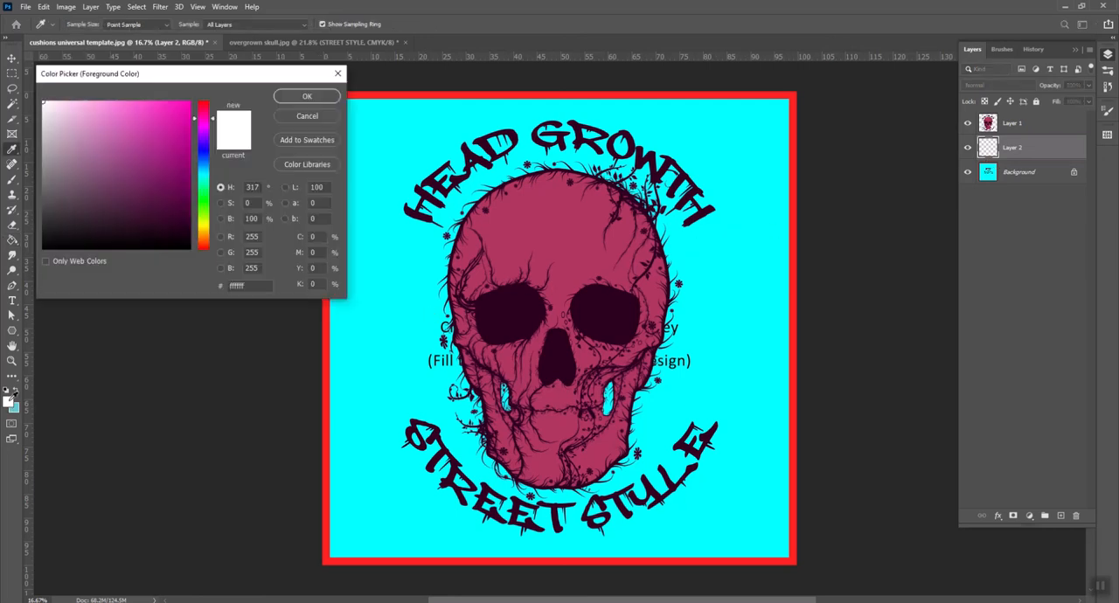
mouse_move(78, 132)
mouse_down()
mouse_move(67, 143)
mouse_move(40, 98)
mouse_up()
click(307, 96)
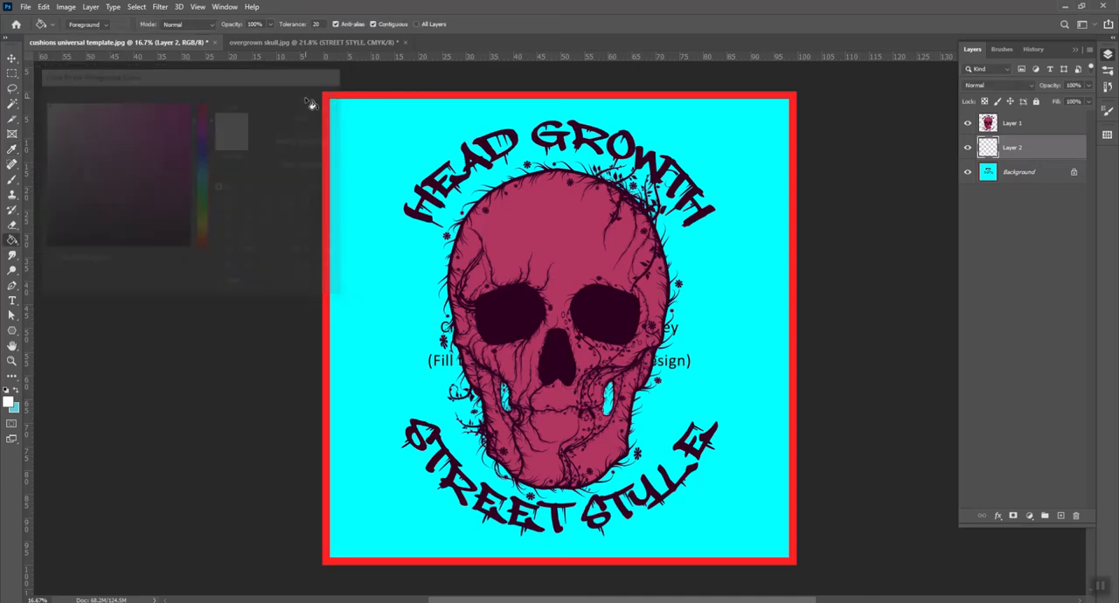
Fill the empty layer beneath the skull artwork with white using the Paint Bucket tool
right_click(13, 243)
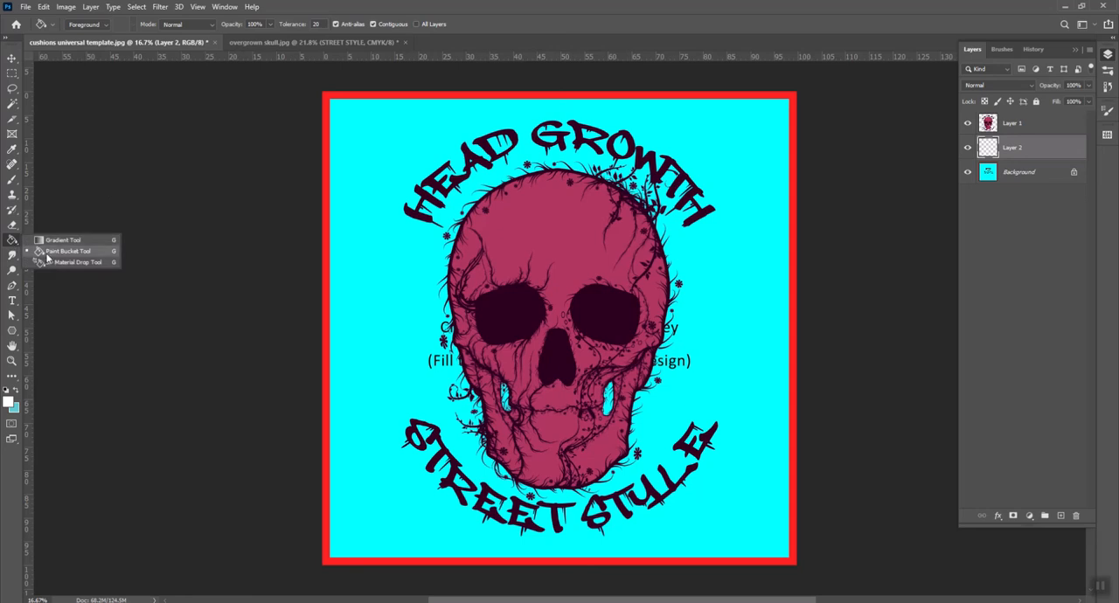
click(47, 254)
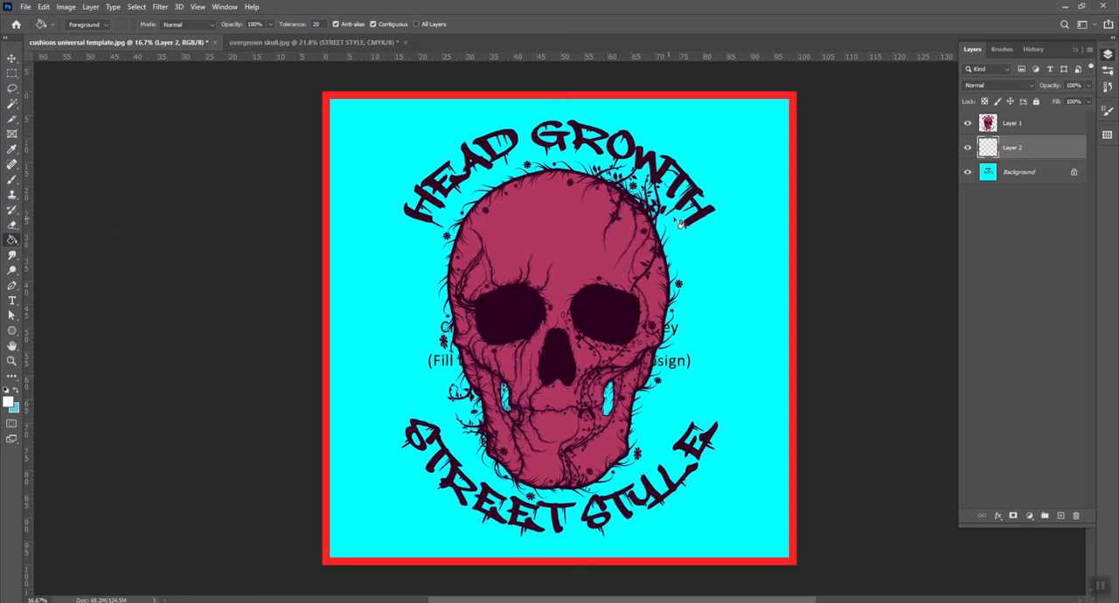
click(1004, 171)
click(1005, 154)
click(578, 282)
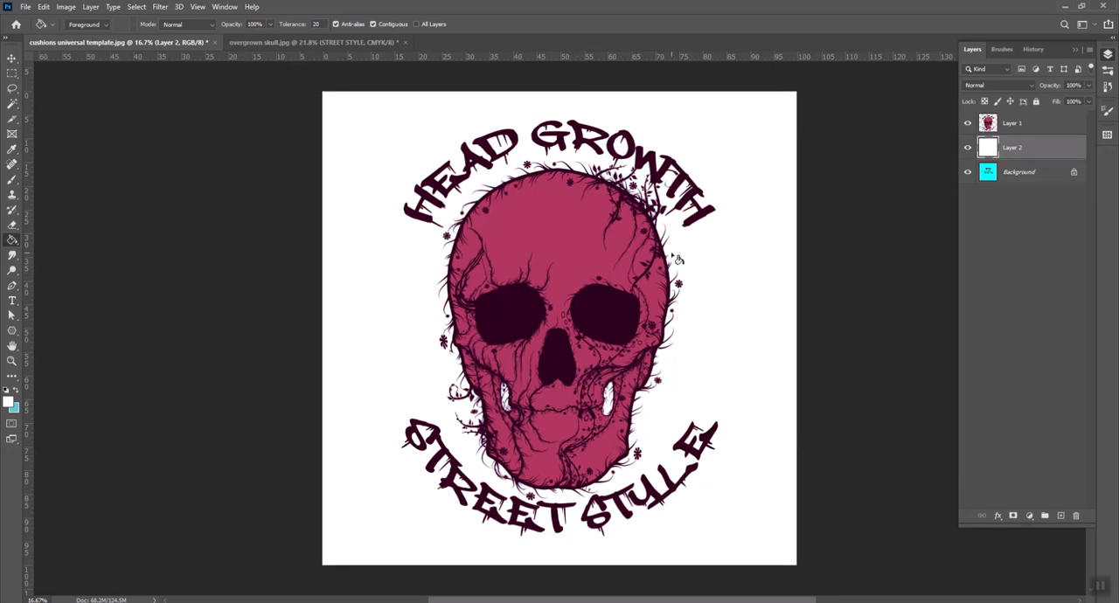
Toggle the visibility of the white fill layer and the skull layer to compare the design with the template underneath
click(968, 149)
click(967, 149)
click(967, 125)
click(967, 125)
click(968, 149)
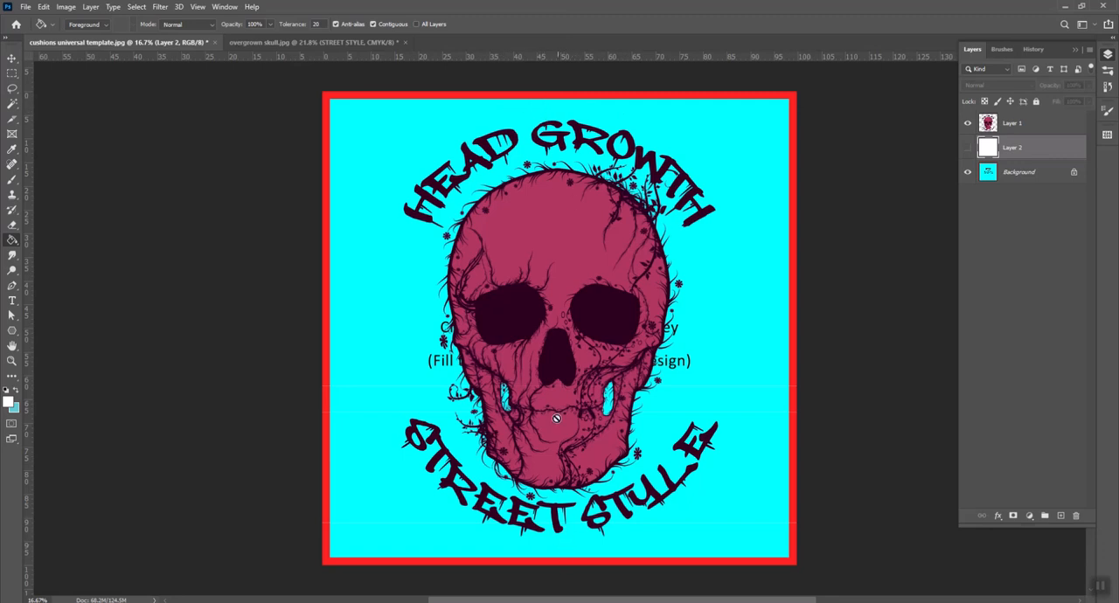
click(968, 149)
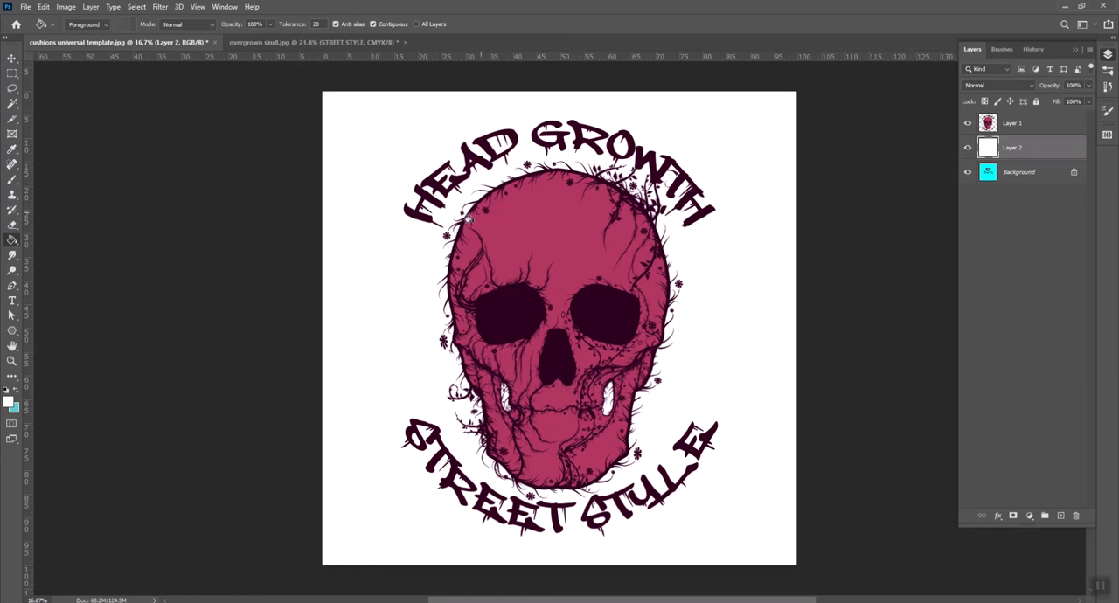
Save the cushion design as a JPEG named "cushions head growth" in the VIDEO folder, with Maximum quality 12 and Baseline Optimized format
click(25, 7)
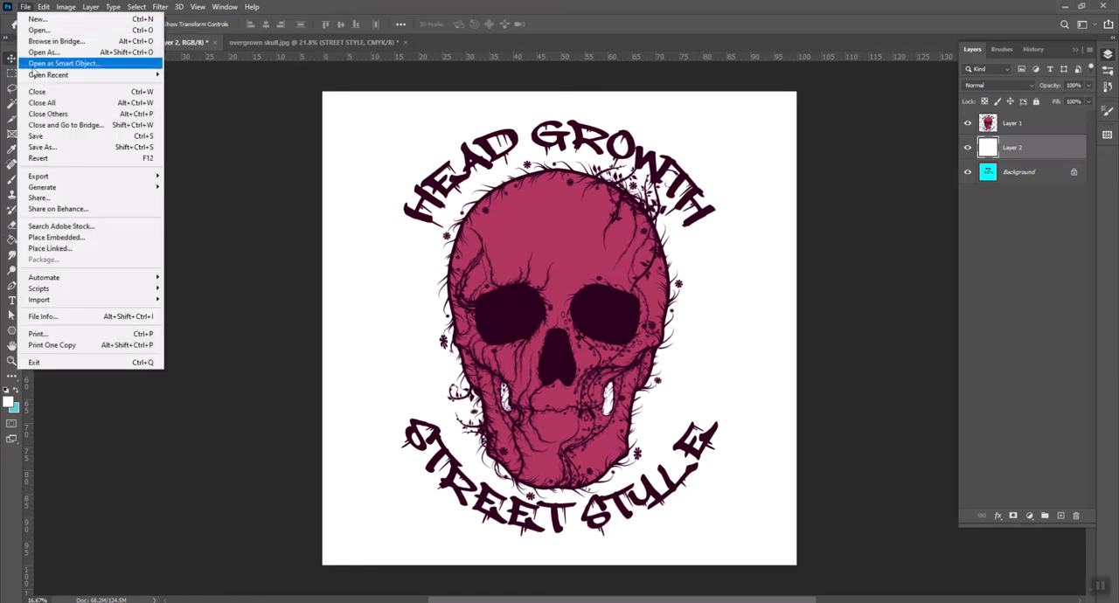
click(42, 147)
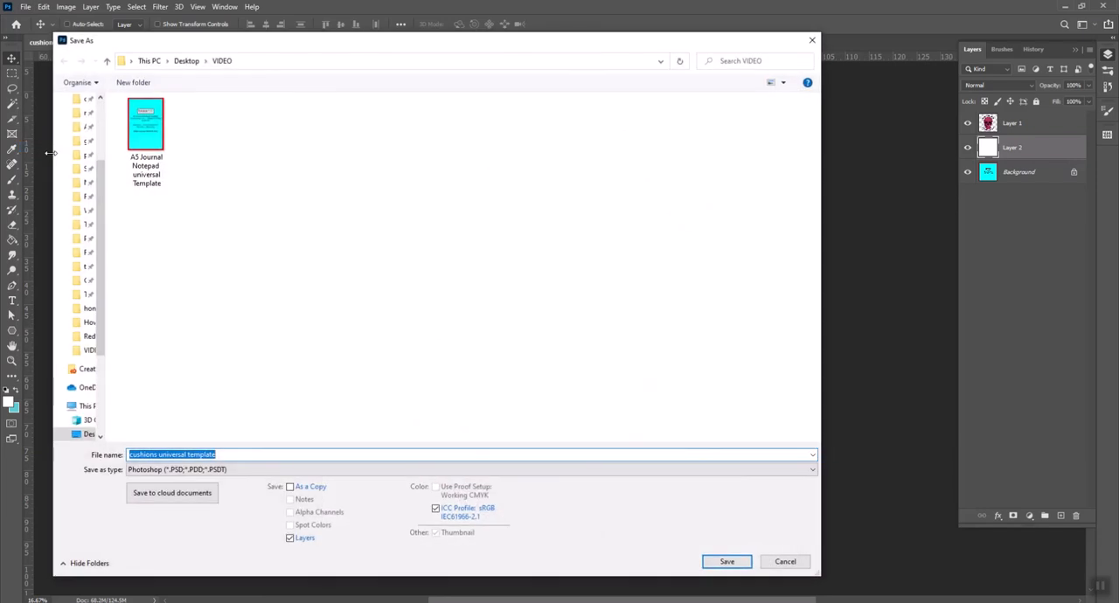
click(243, 469)
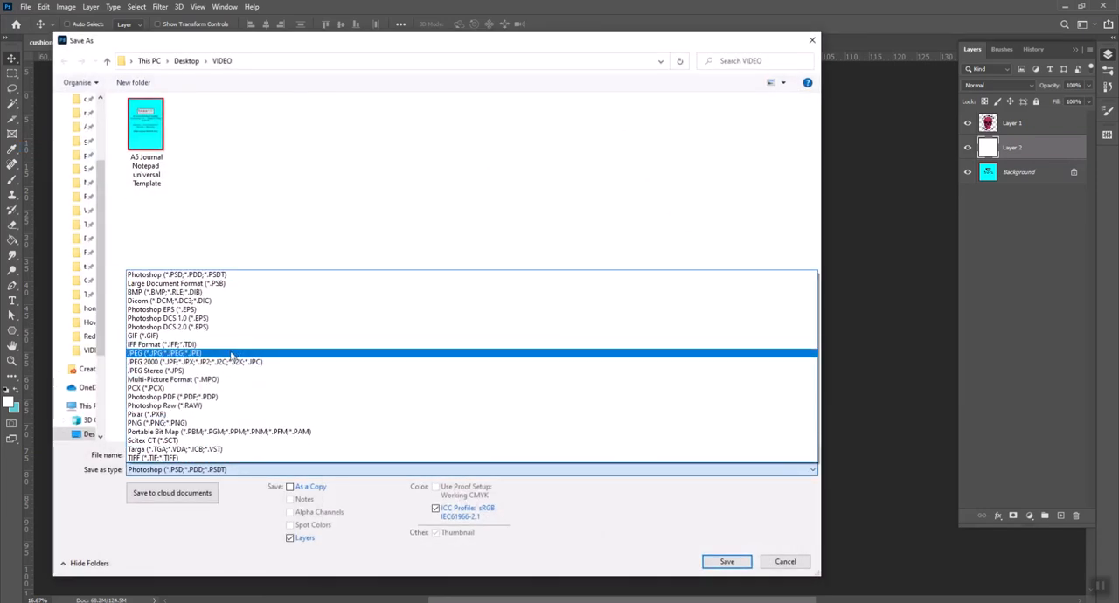
click(232, 355)
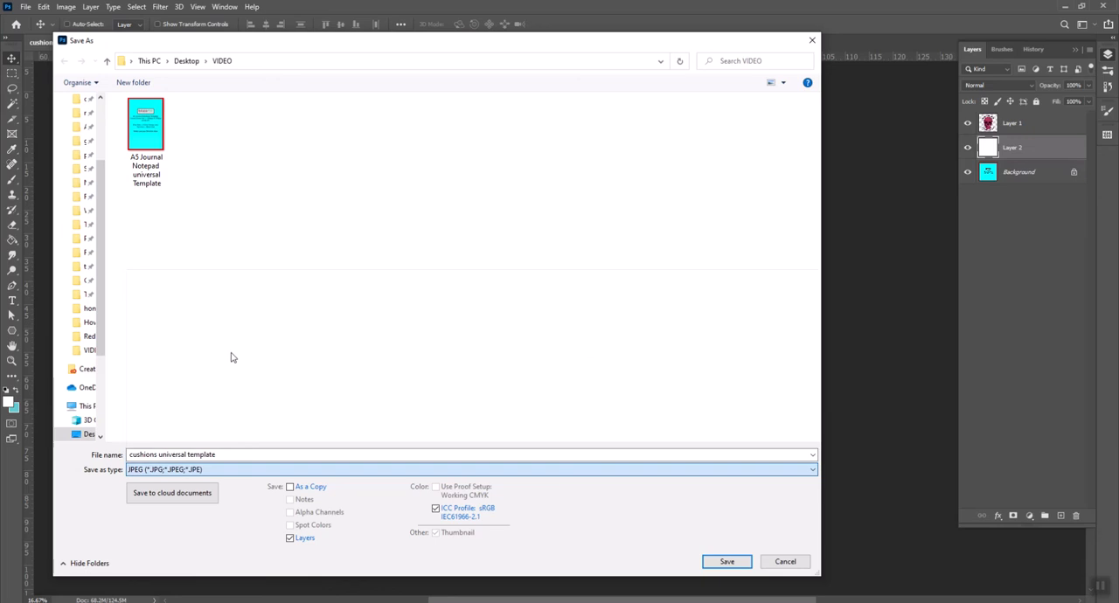
click(240, 454)
click(163, 455)
drag(162, 452, 219, 455)
key(BackSpace)
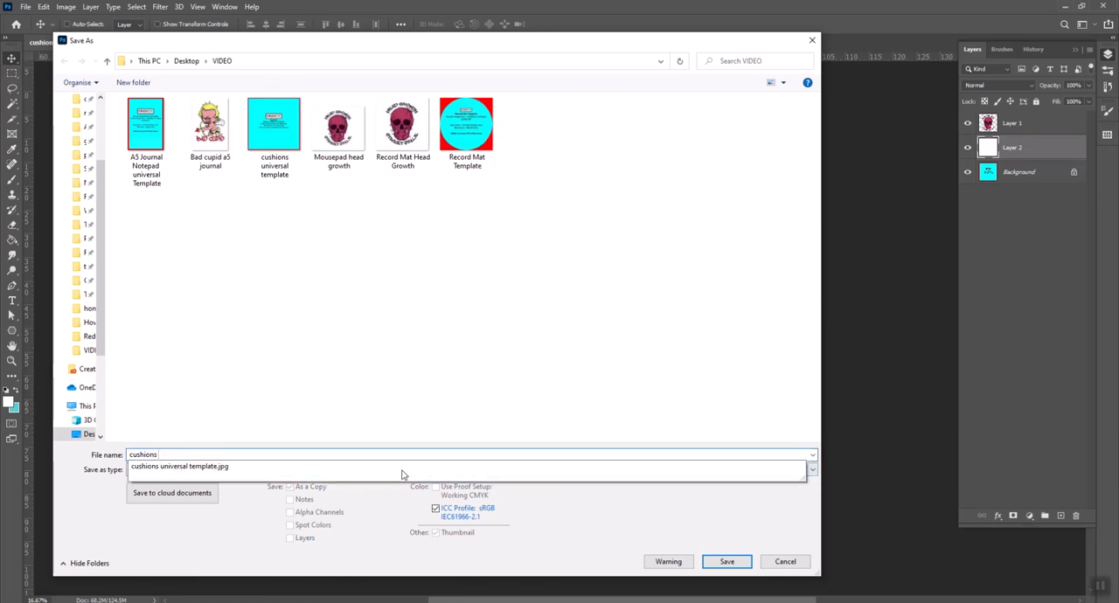
text(head growth)
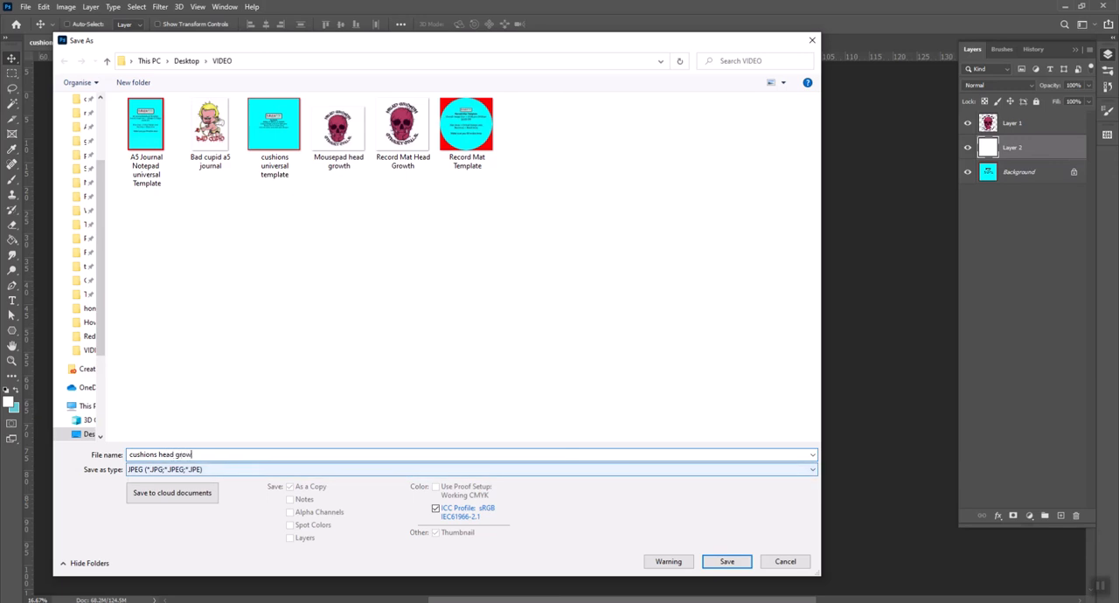
click(726, 562)
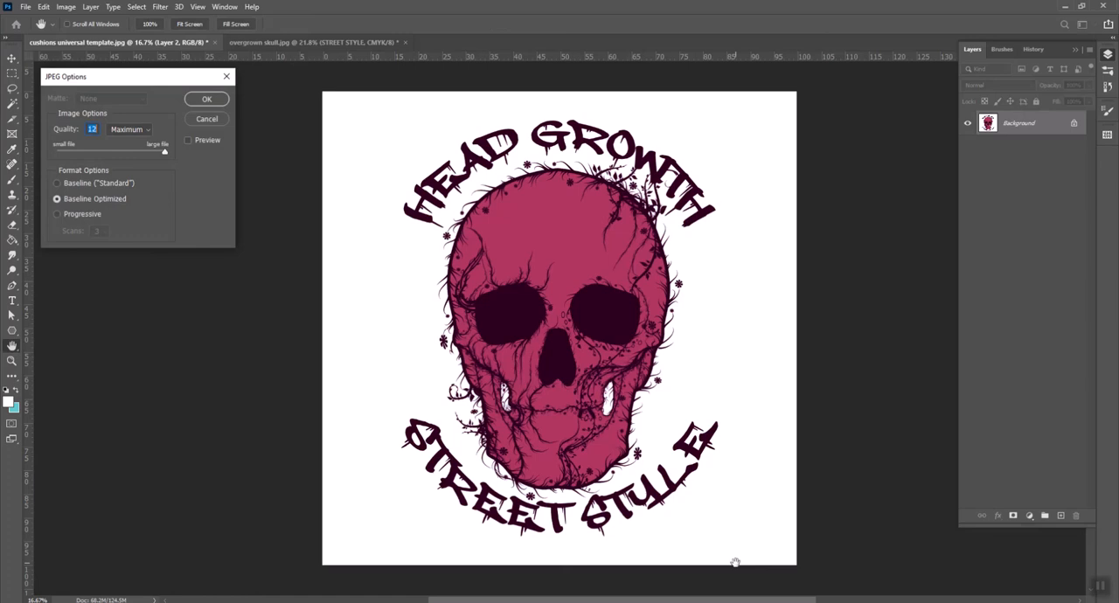
click(207, 99)
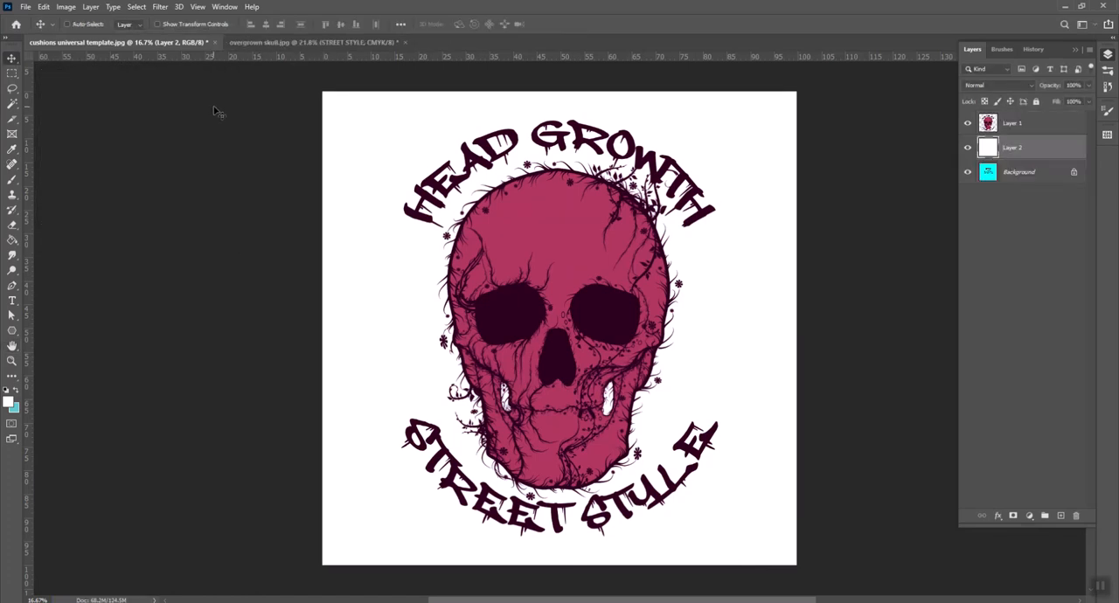